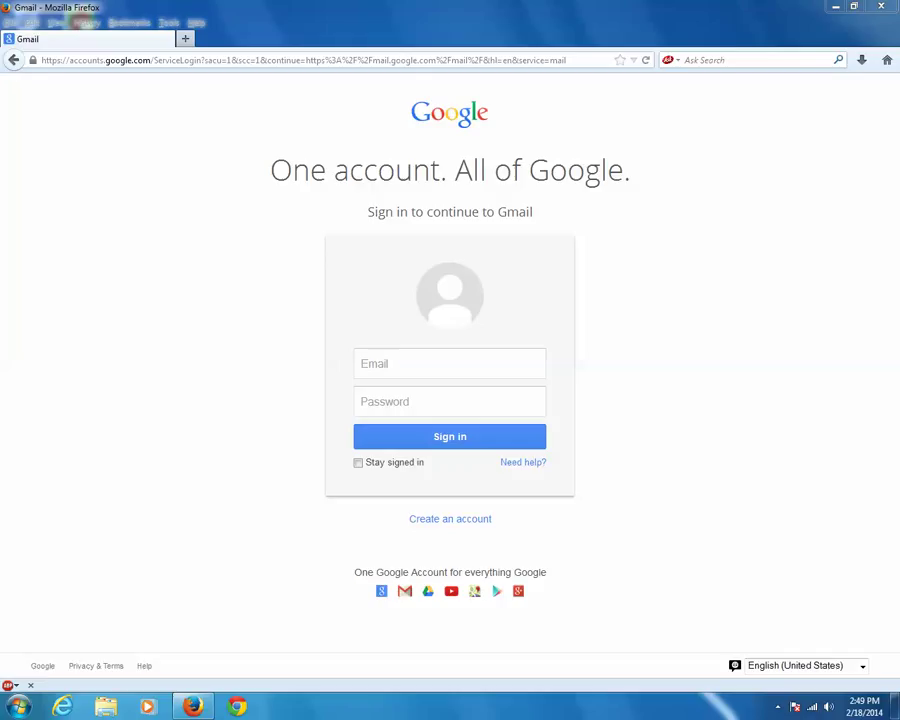
Load gmail.com from the Firefox address bar to get a fresh sign-in page.
key(ctrl+l)
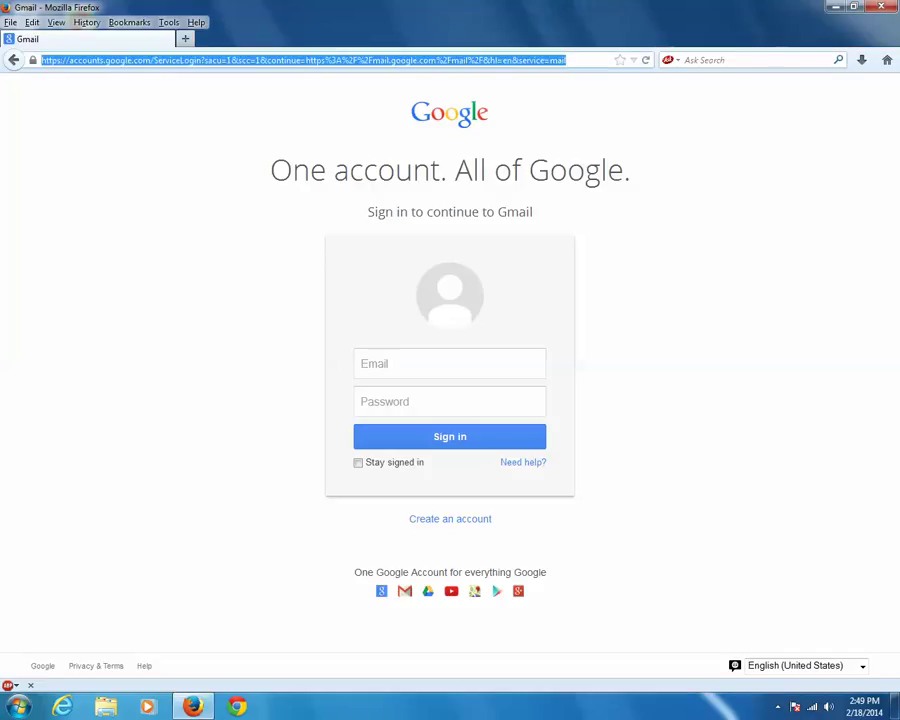
text(gmail.com/)
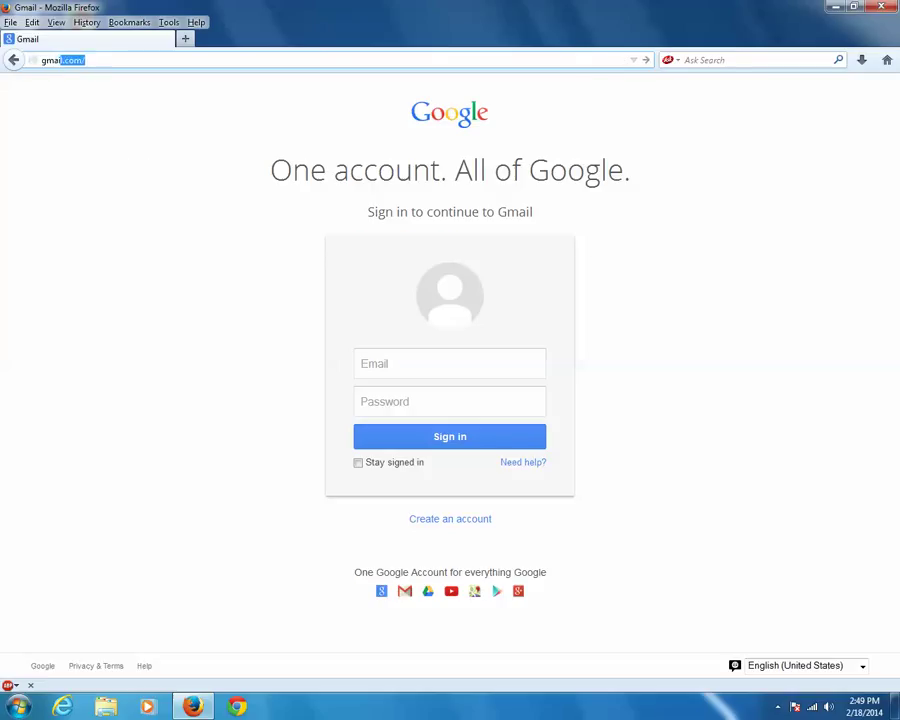
key(Return)
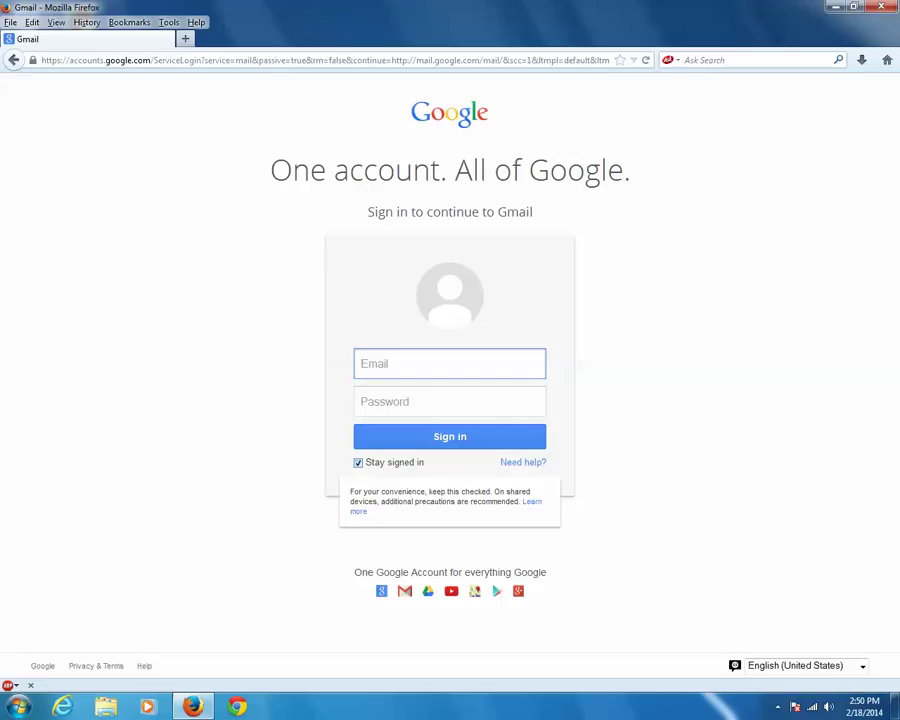
Sign in to the first account with its saved email suggestion and its password.
key(Down)
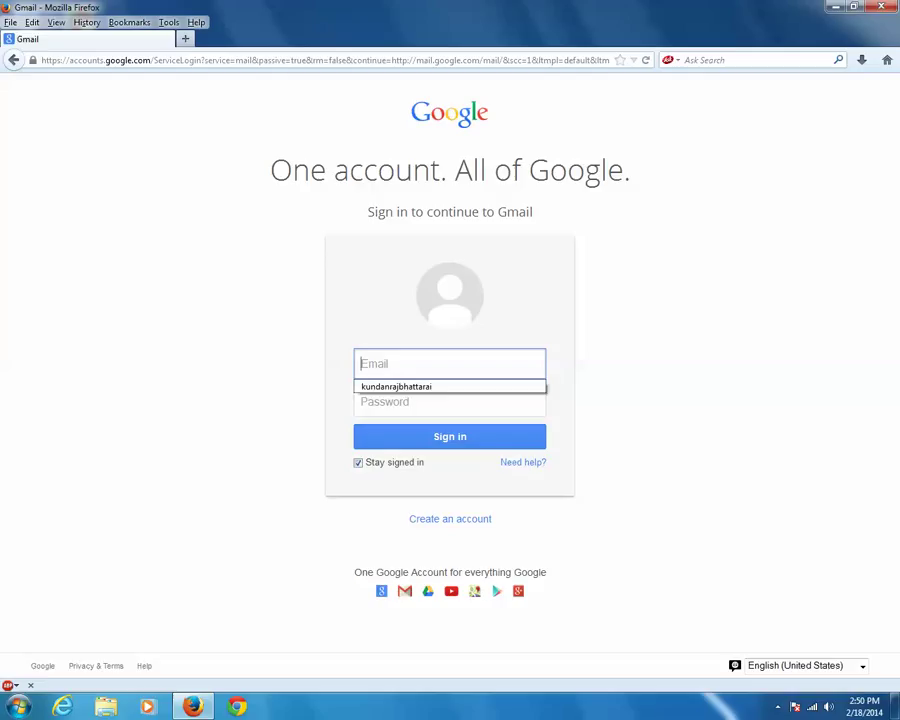
text(ku)
key(Down)
key(Tab)
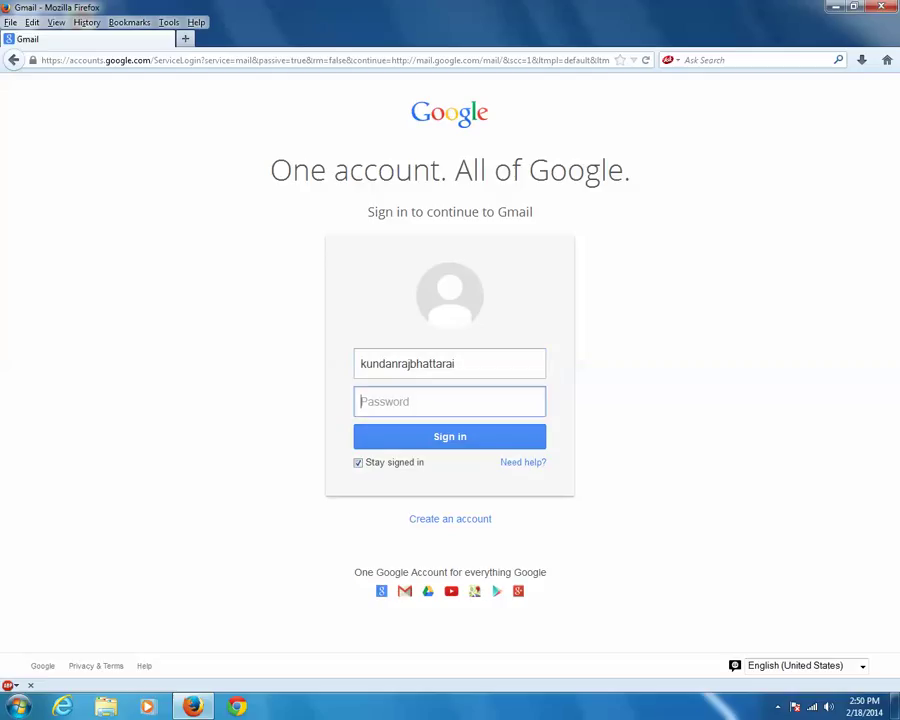
text(••••)
text(•••••)
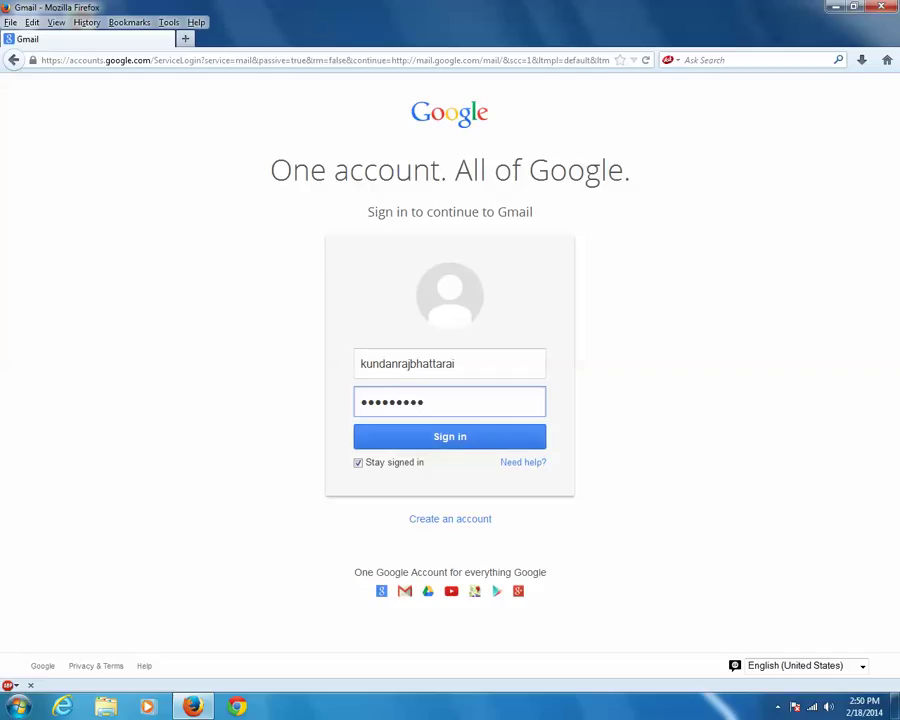
key(Return)
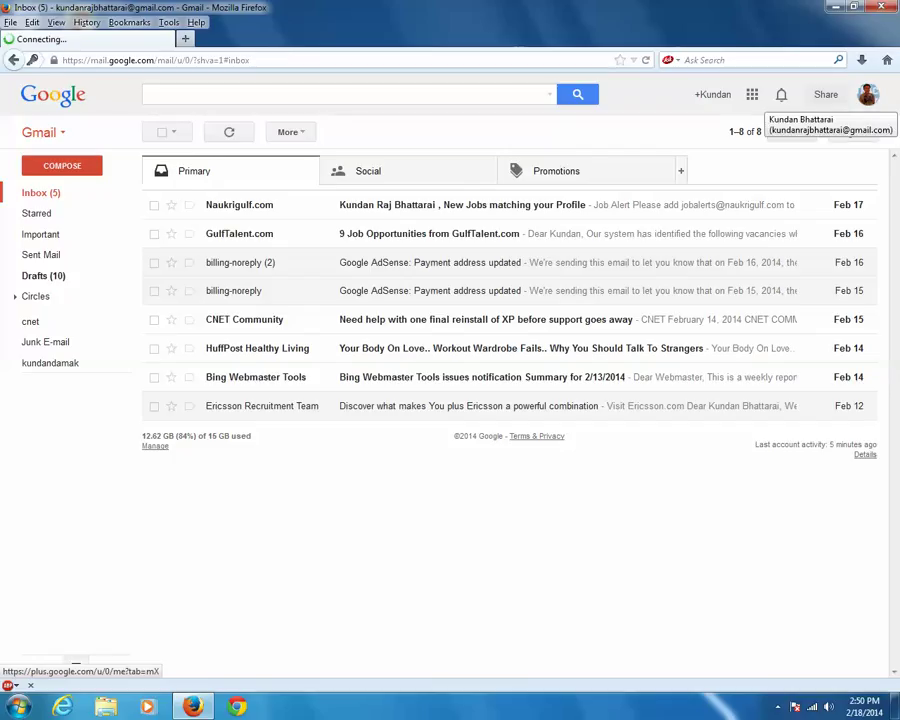
Sign out via the profile avatar menu and dismiss the signed-out notice.
click(867, 94)
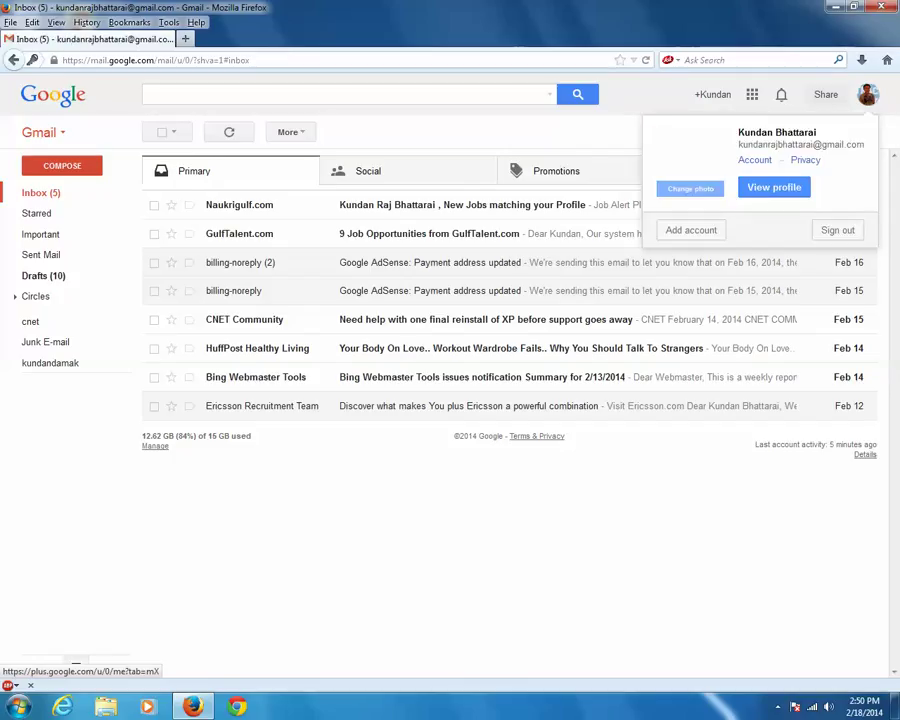
click(837, 230)
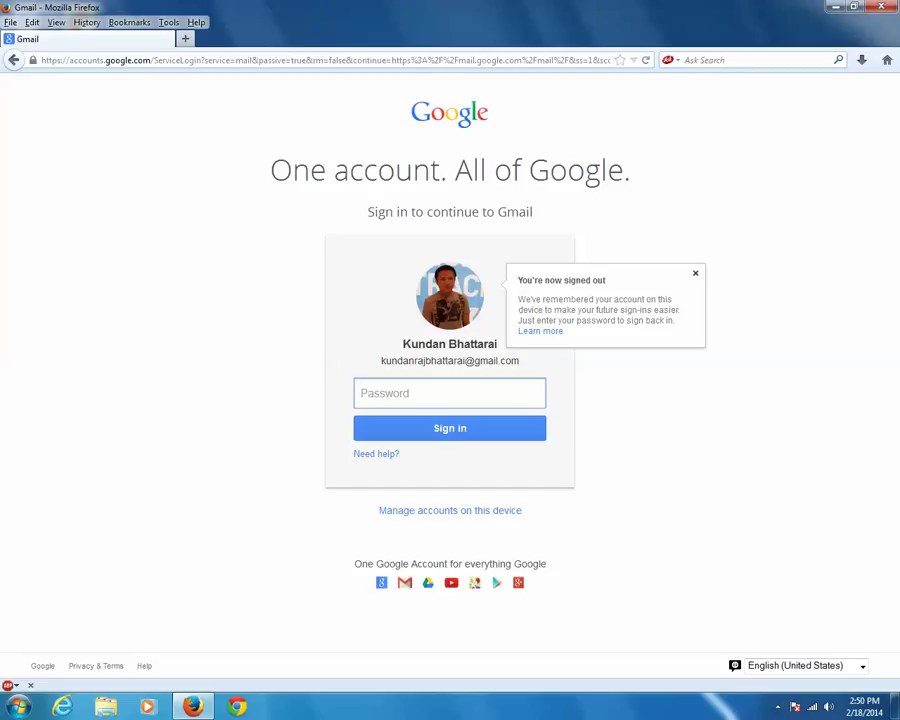
click(695, 273)
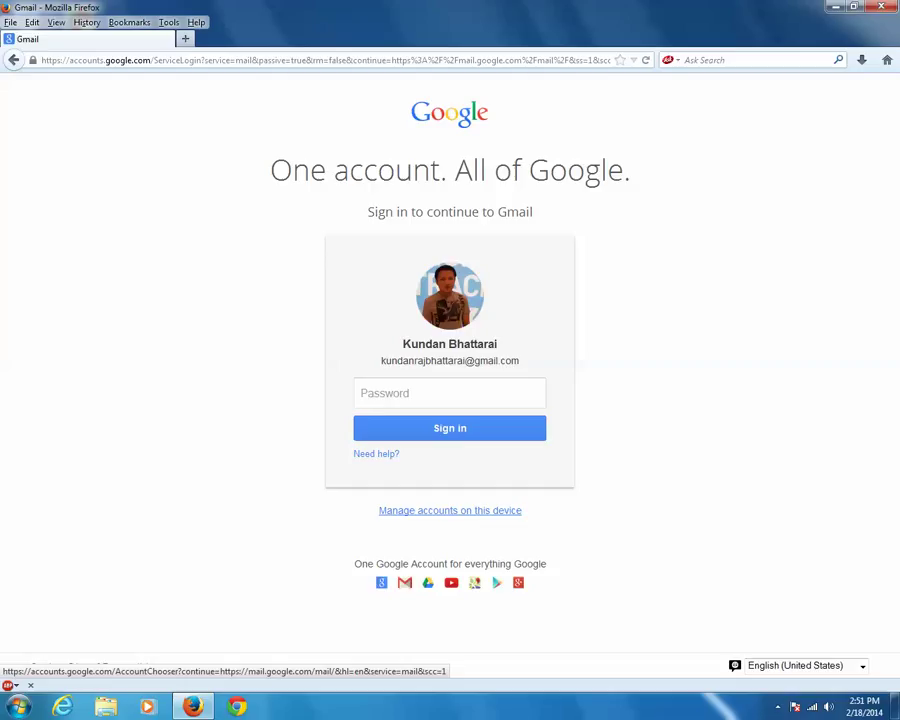
Add a second account through Manage accounts, entering its email address and password.
click(450, 510)
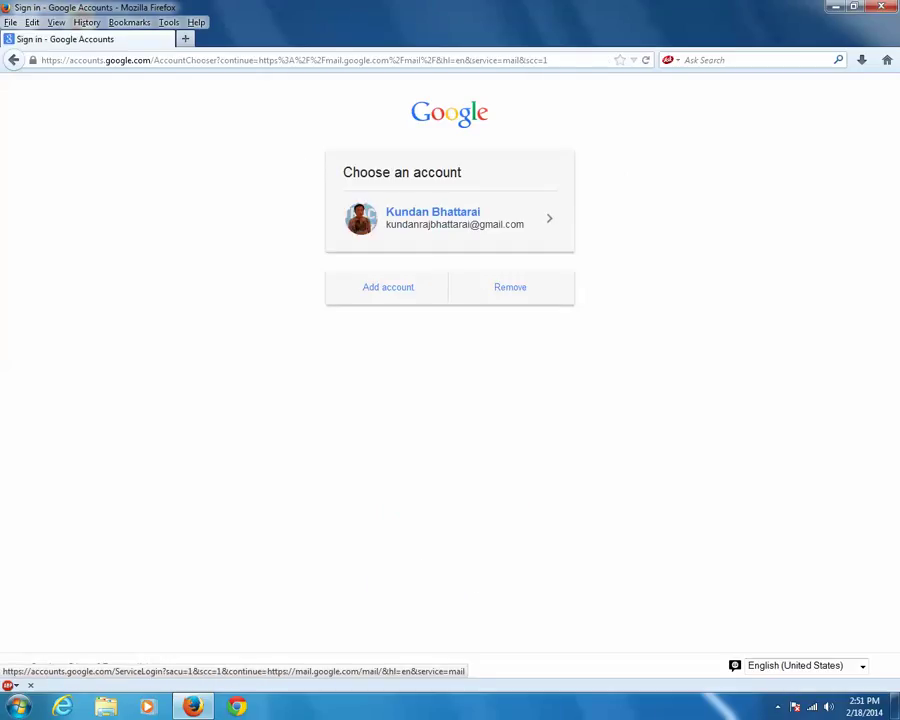
click(388, 287)
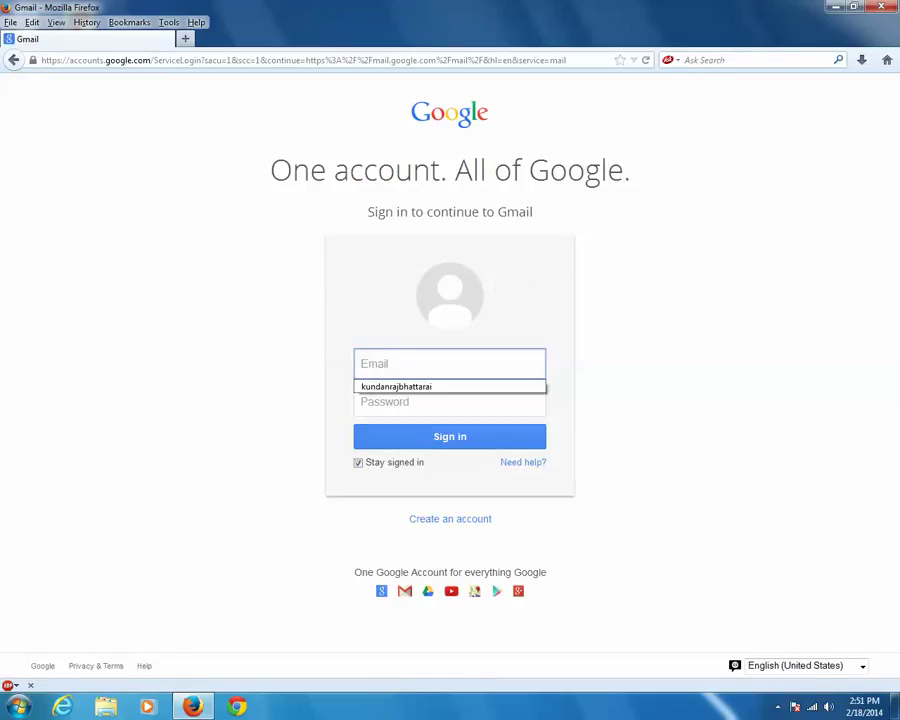
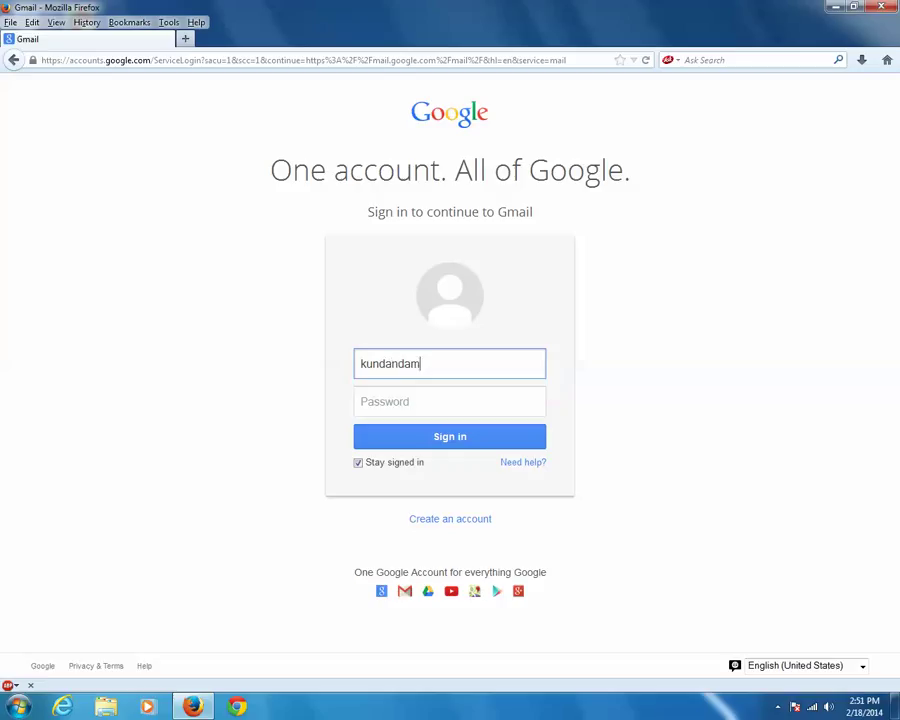
key(Tab)
text(a)
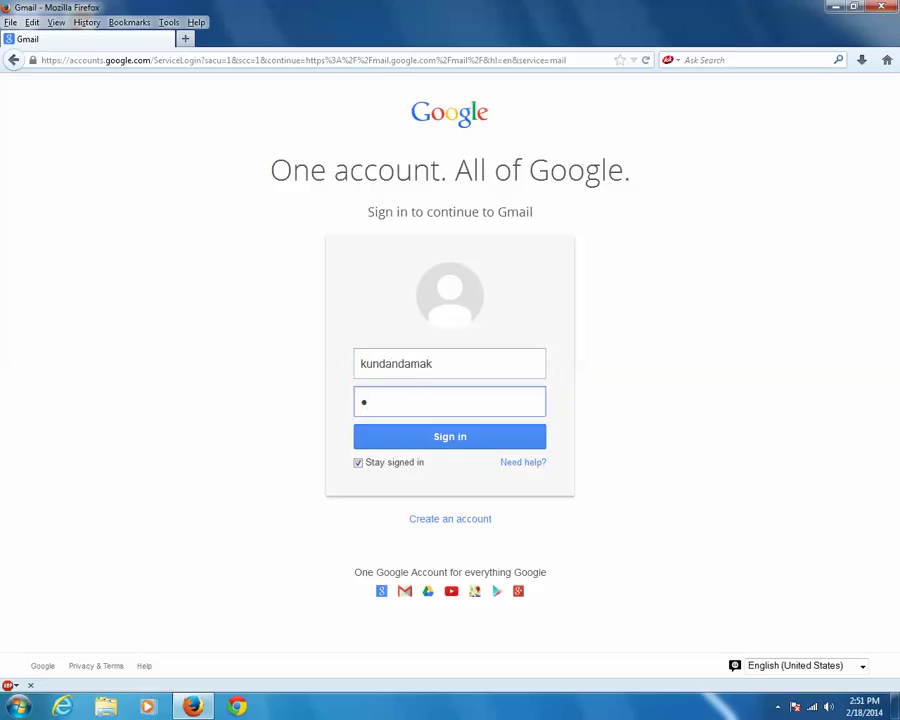
key(BackSpace)
text(***)
text(******)
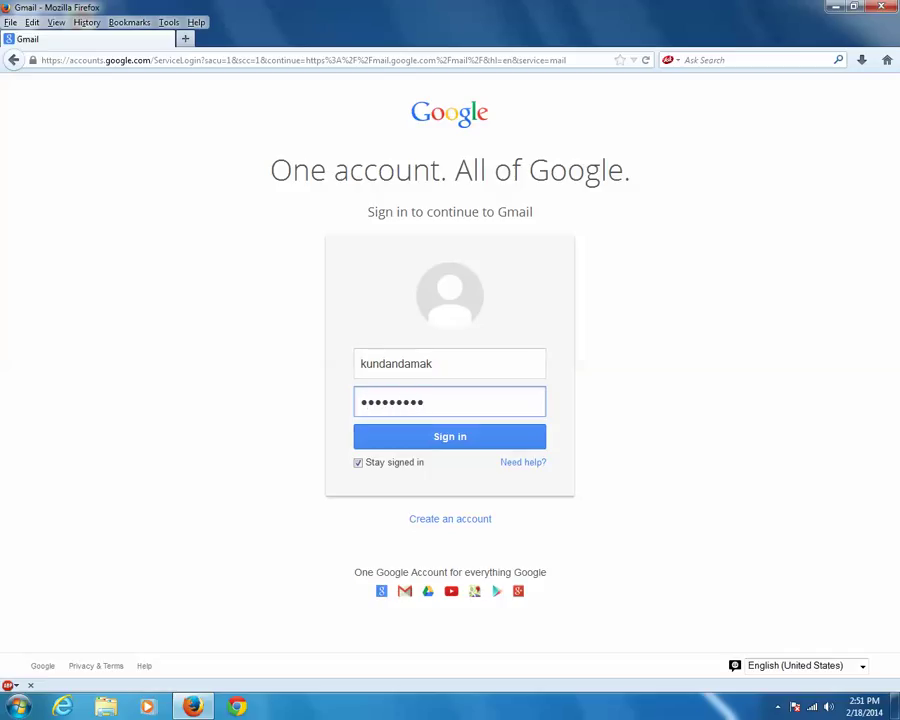
key(Return)
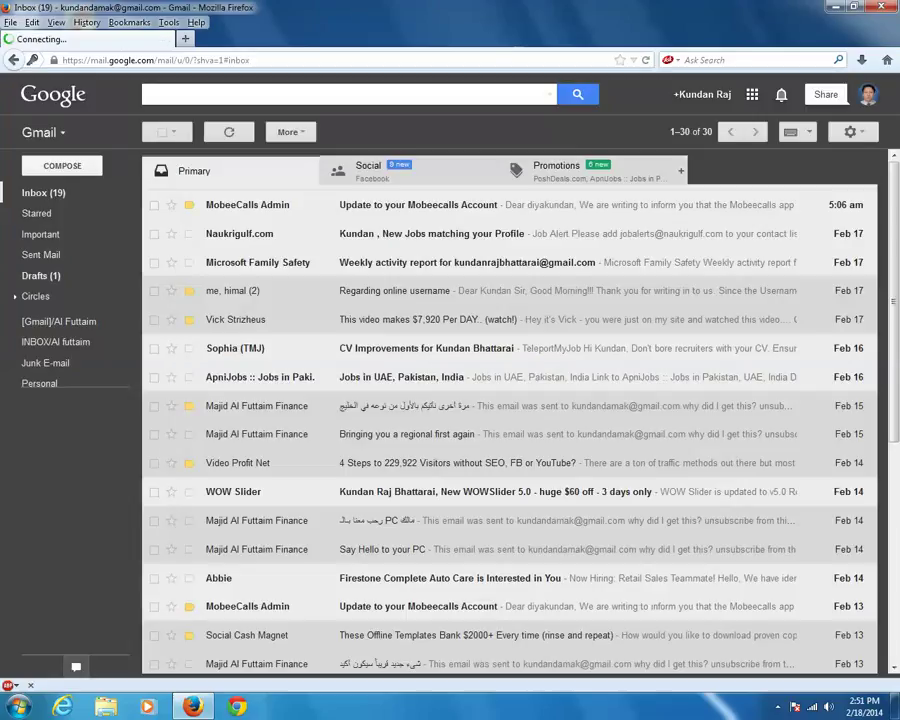
Sign out of the second account from the profile avatar menu.
click(867, 94)
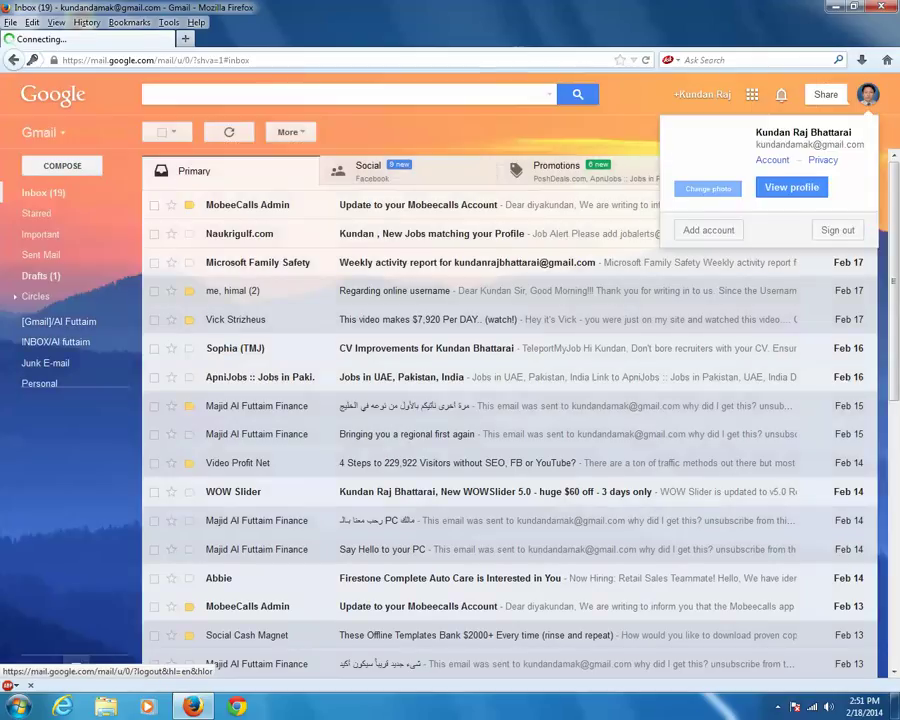
click(838, 230)
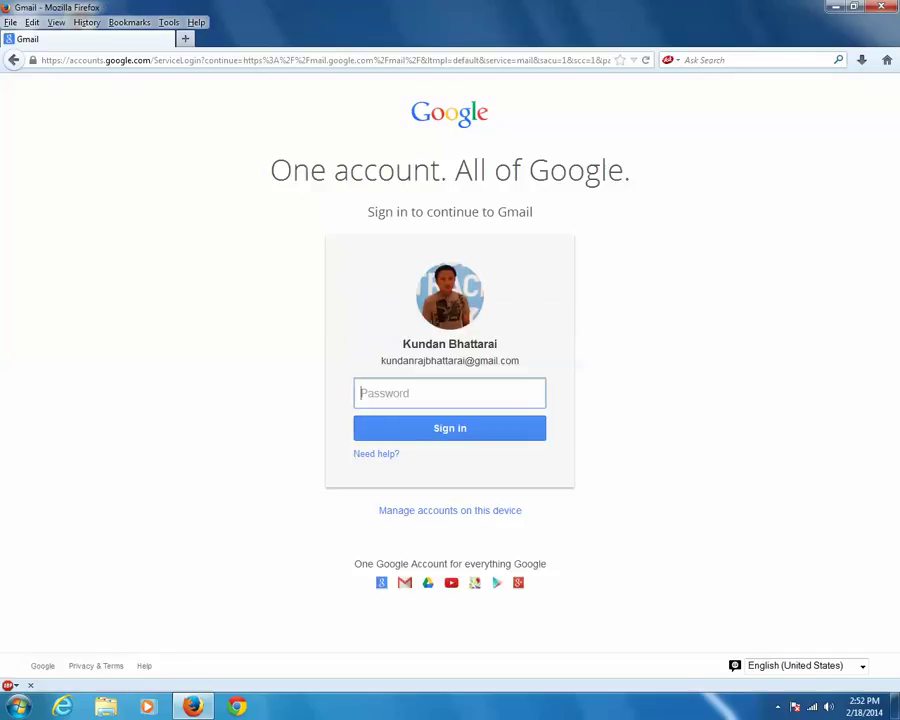
Enter the remembered first account's password and submit the sign-in.
text(••••)
text(•••••)
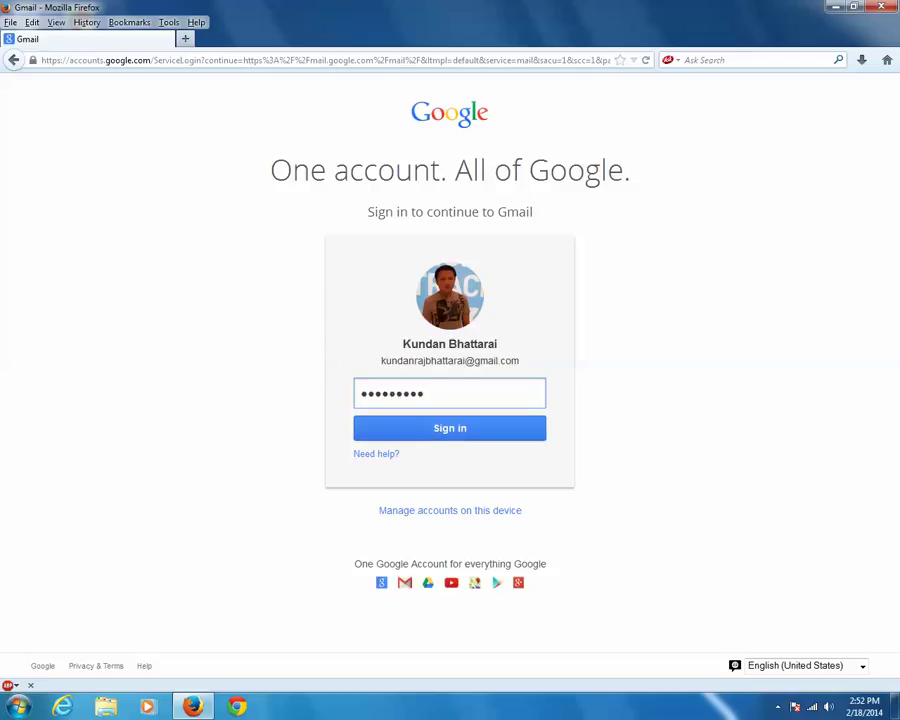
key(Return)
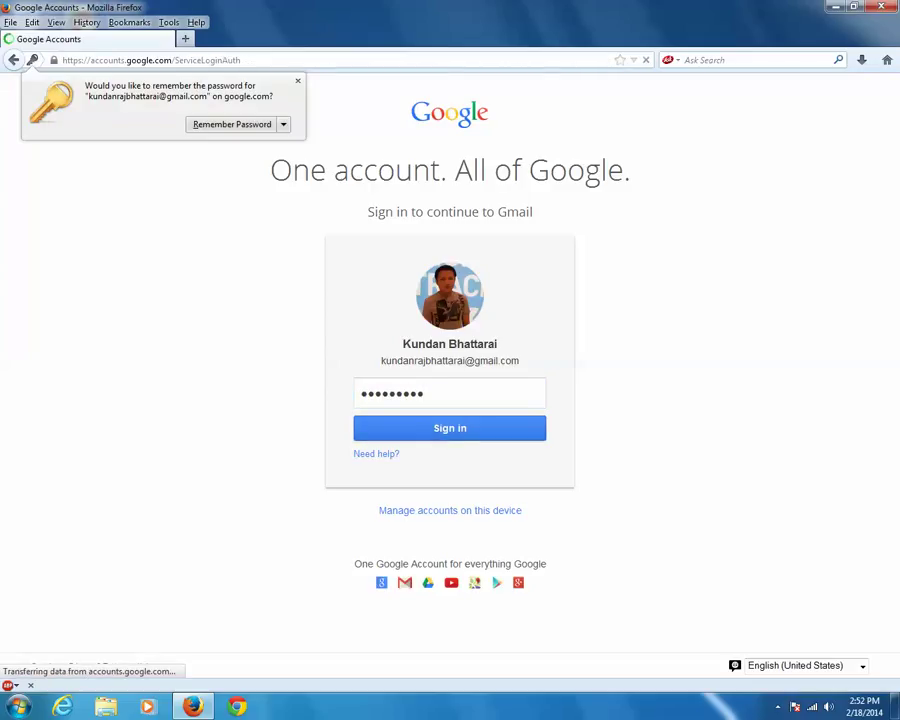